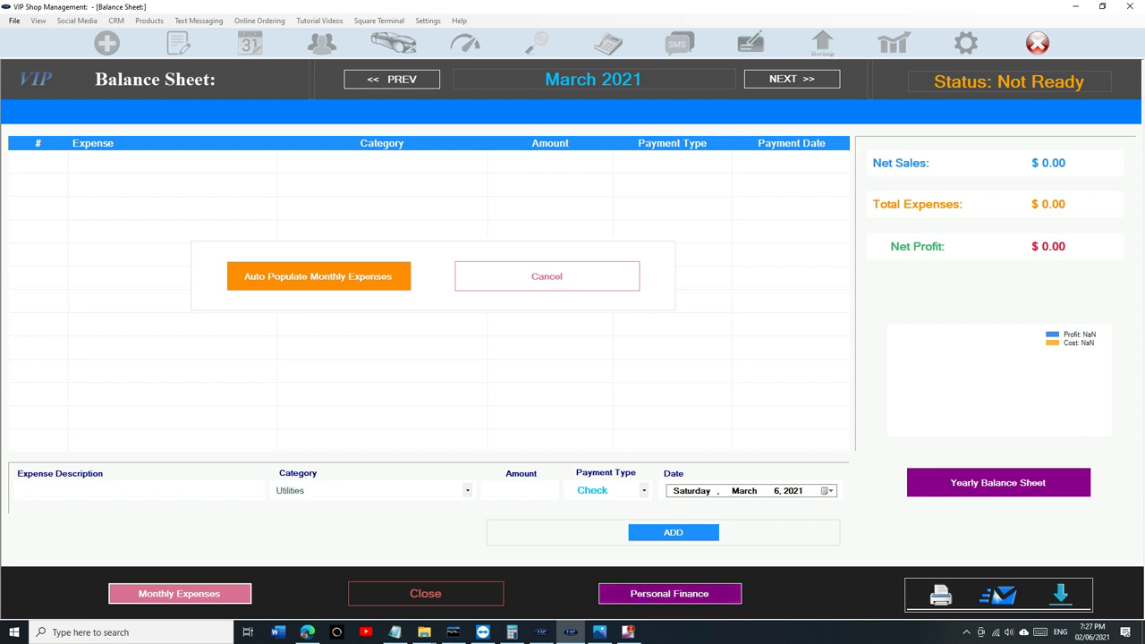
Step: Open Personal Finance from the balance sheet and enter a current net worth of 5000 in the agreement
click(706, 594)
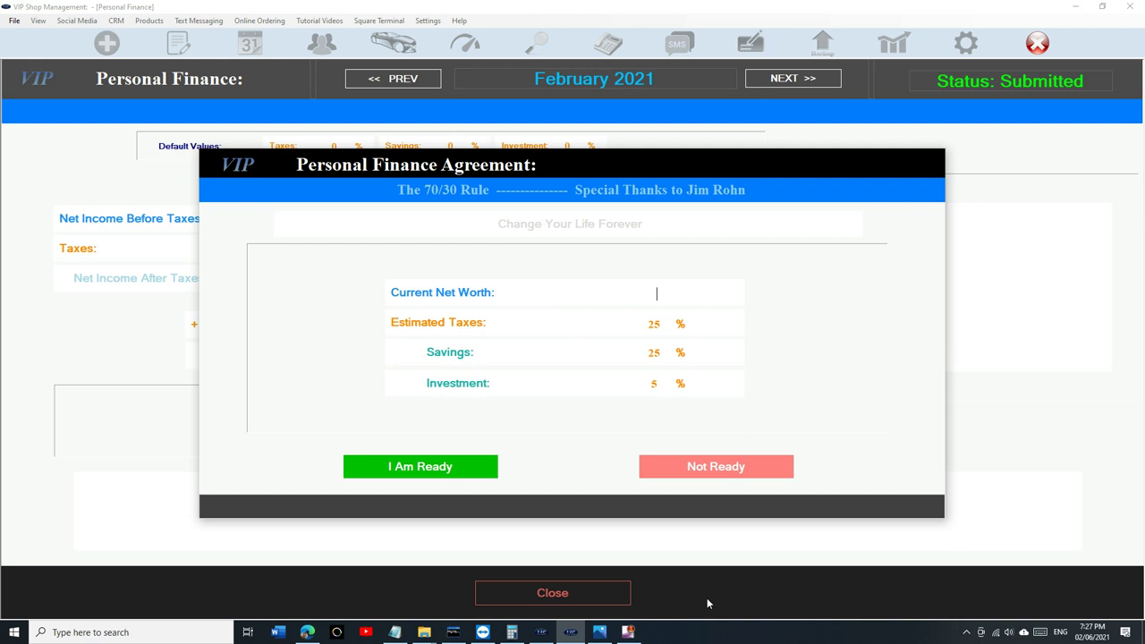
text(5000)
Step: Try a savings rate of 1% and an investment rate of 1% in the agreement
click(653, 353)
text(1)
double_click(653, 383)
text(1)
Step: Set the agreement's savings rate to 25% and its investment rate to 5%
double_click(654, 354)
text(25)
key(Tab)
text(5)
Step: Reduce both the savings and investment rates in the agreement to 1%
double_click(653, 353)
text(1)
double_click(654, 384)
text(1)
Step: Set savings to 10% and investment to 5%, and accept the Personal Finance Agreement as ready
double_click(654, 353)
text(10)
double_click(652, 384)
text(5)
click(452, 469)
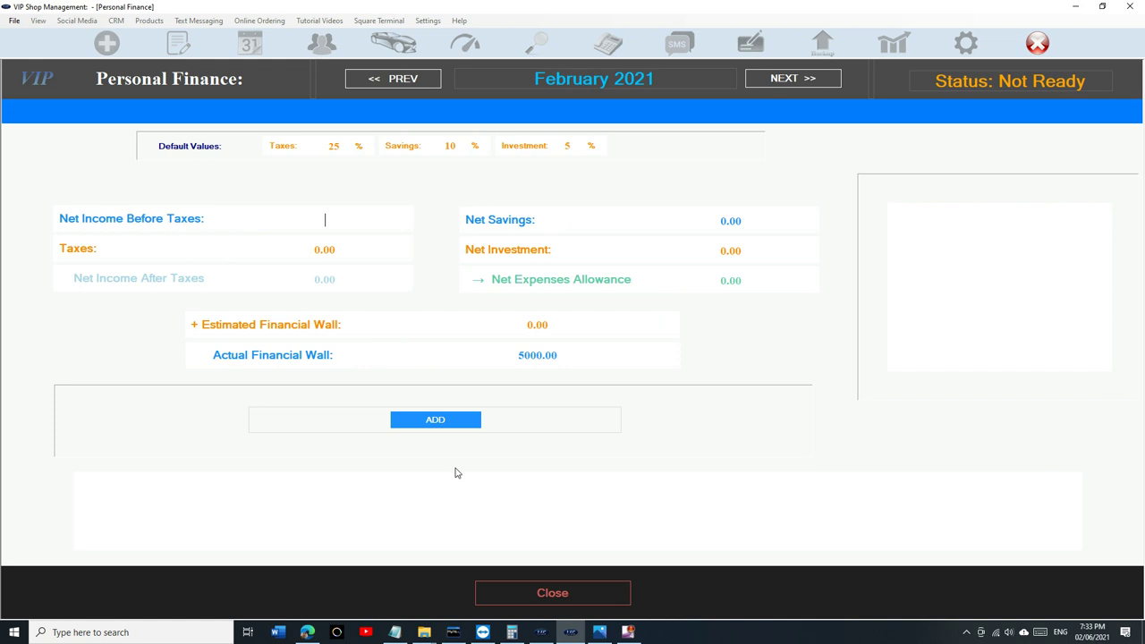
Step: Go to January 2021 and enter a net income before taxes of 15000
click(425, 89)
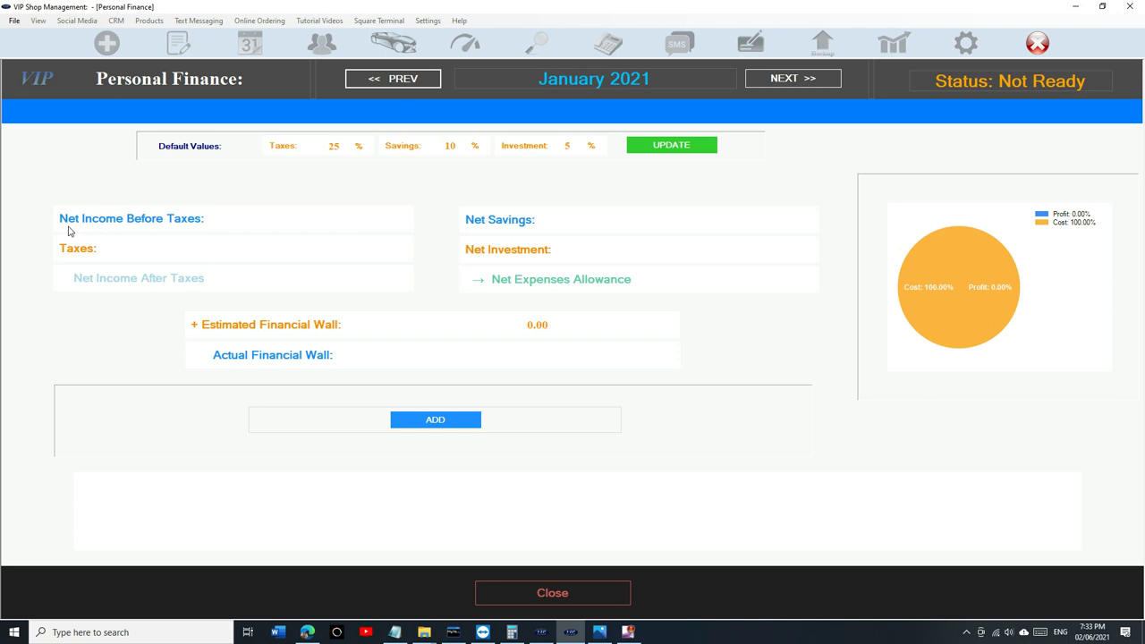
click(310, 219)
text(15000)
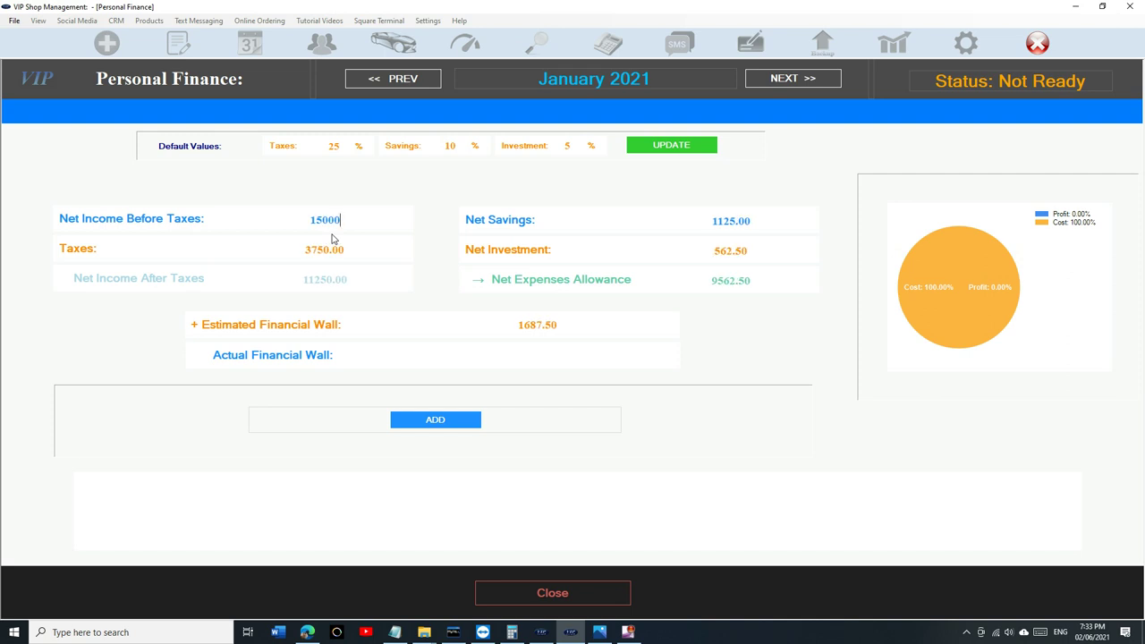
key(Return)
Step: Examine the calculated taxes alongside the net income before and after taxes
click(305, 251)
drag(306, 250, 347, 249)
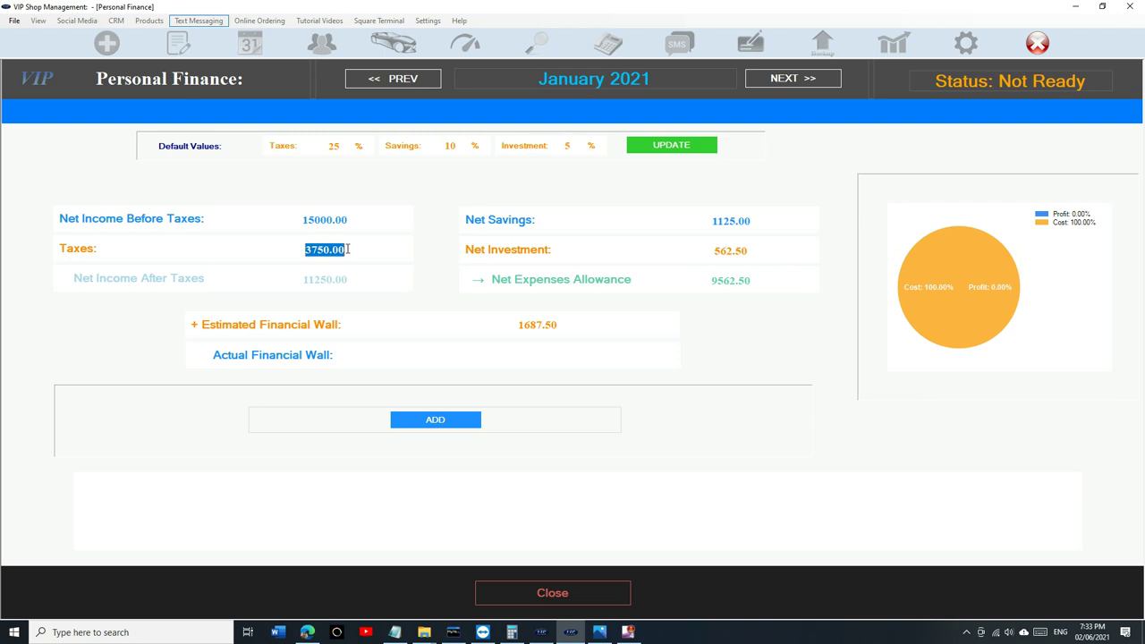
click(347, 249)
drag(347, 249, 281, 251)
click(280, 251)
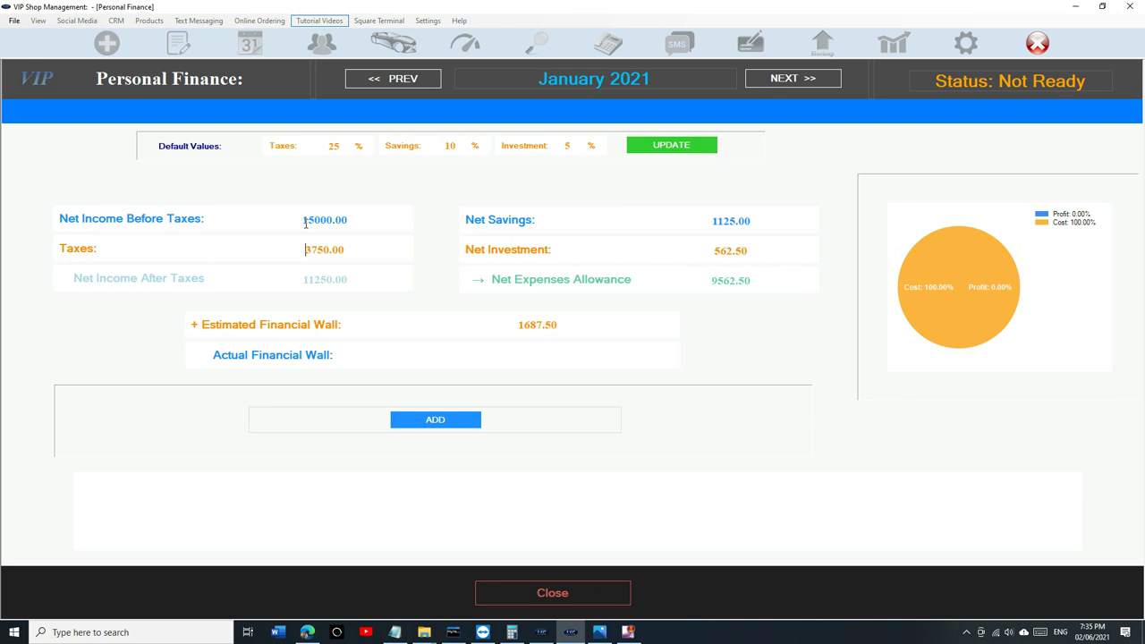
drag(302, 220, 351, 218)
drag(303, 279, 352, 279)
click(303, 276)
drag(302, 279, 337, 280)
Step: Examine the calculated net savings and net investment amounts for January 2021
drag(711, 222, 753, 221)
click(689, 225)
drag(712, 221, 753, 220)
click(707, 221)
drag(707, 221, 762, 219)
click(706, 220)
drag(706, 220, 752, 221)
click(691, 226)
drag(754, 221, 711, 221)
click(345, 219)
drag(726, 250, 751, 251)
click(349, 249)
Step: Examine the calculated net expenses allowance for January 2021
drag(700, 284, 757, 284)
click(714, 280)
drag(715, 280, 743, 281)
click(660, 280)
drag(709, 281, 724, 304)
click(711, 281)
Step: Set the net income before taxes to 5000 and check the resulting net expenses allowance
click(346, 219)
text(5000.00)
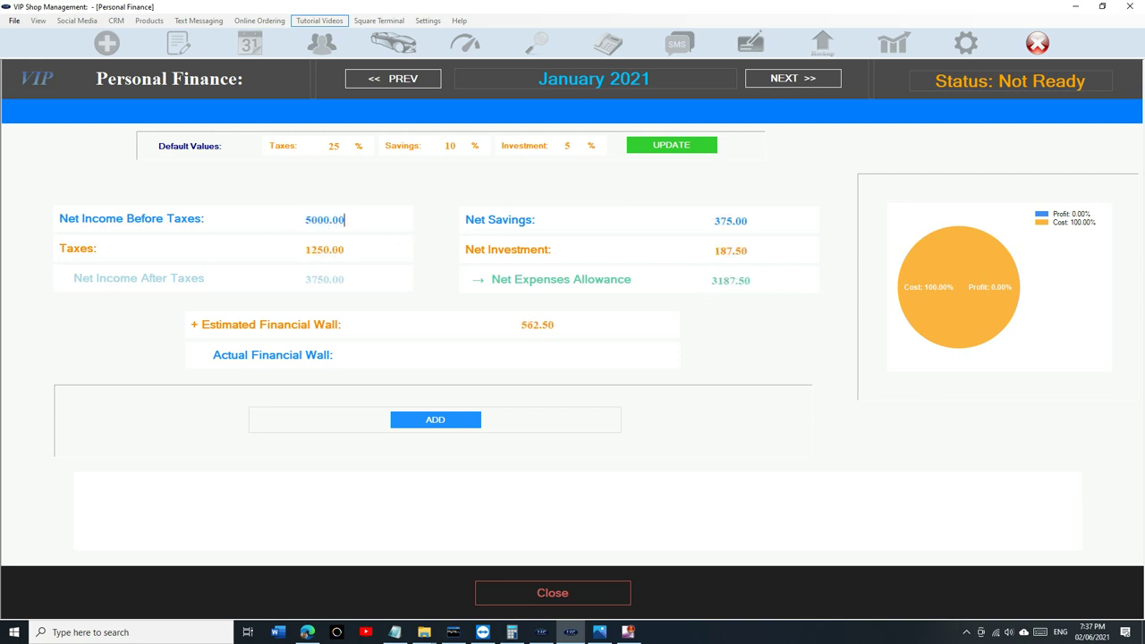
drag(709, 282, 751, 280)
Step: Try net incomes before taxes of 6000 and 8000 for January 2021
drag(350, 222, 220, 225)
text(6000)
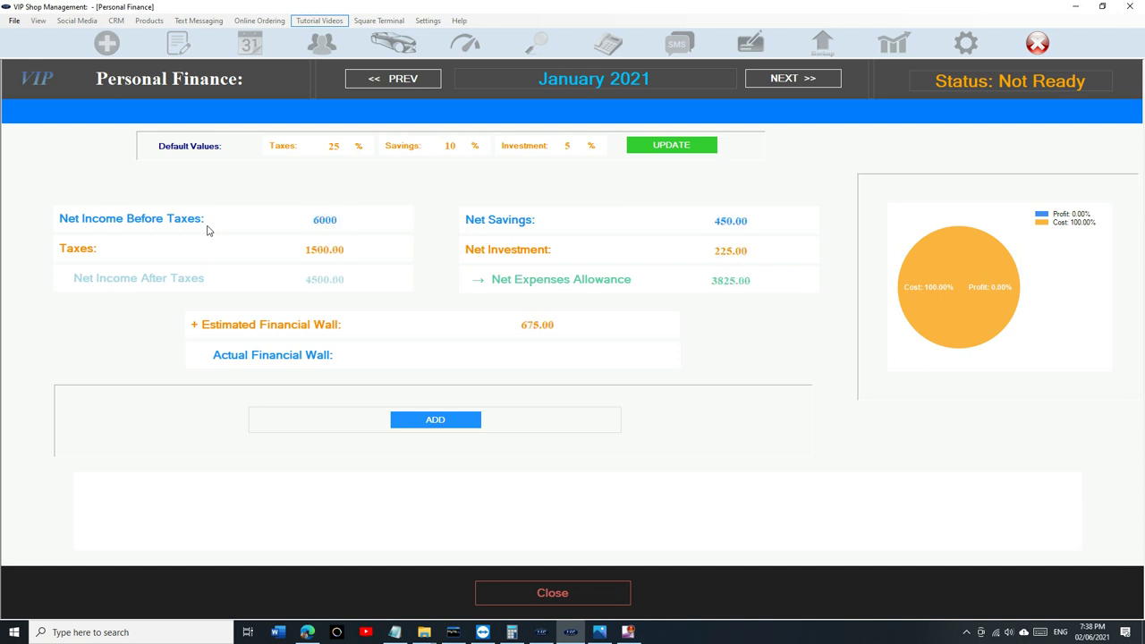
key(BackSpace)
key(BackSpace)
key(BackSpace)
key(BackSpace)
text(80000)
key(BackSpace)
Step: Try higher net incomes before taxes of 20000 and 30000 for January 2021
drag(303, 218, 396, 218)
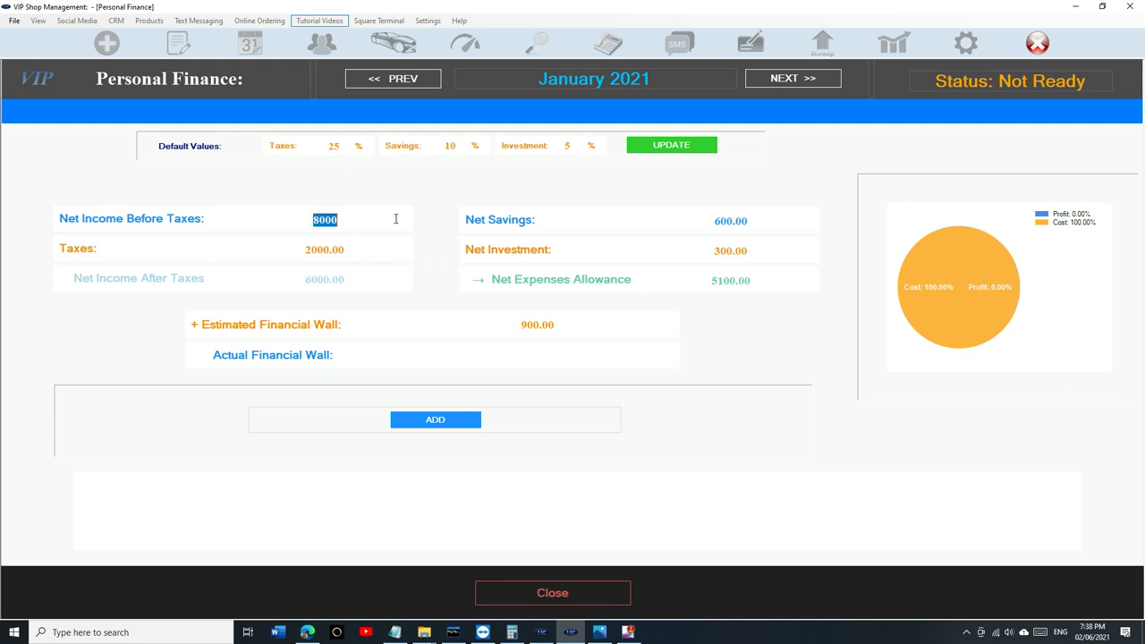
text(20000)
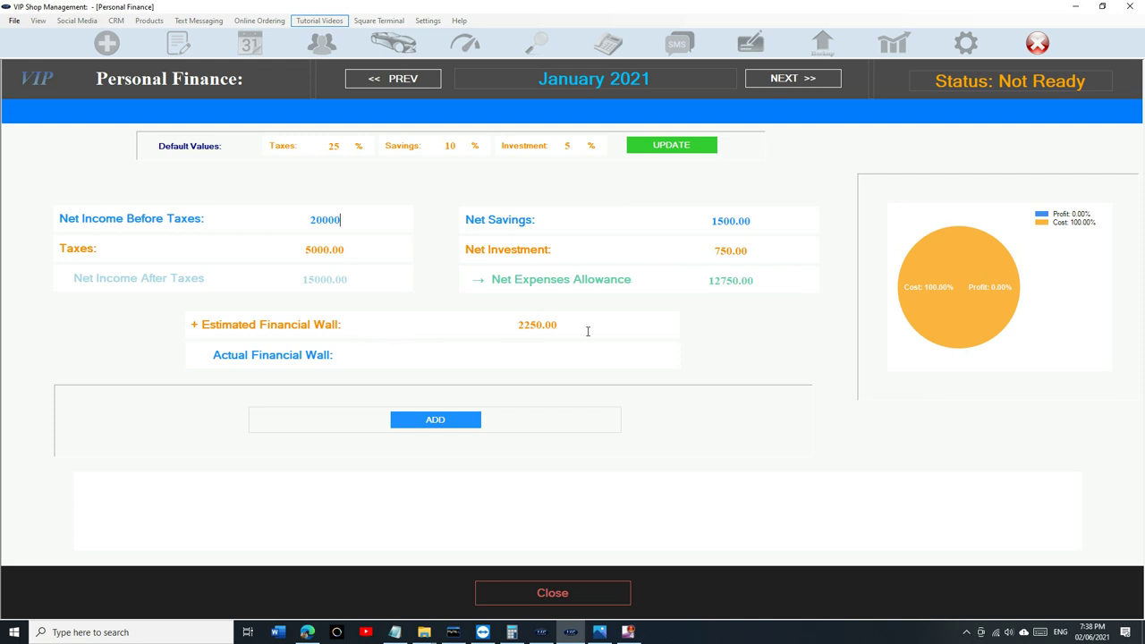
drag(348, 222, 287, 218)
text(30000)
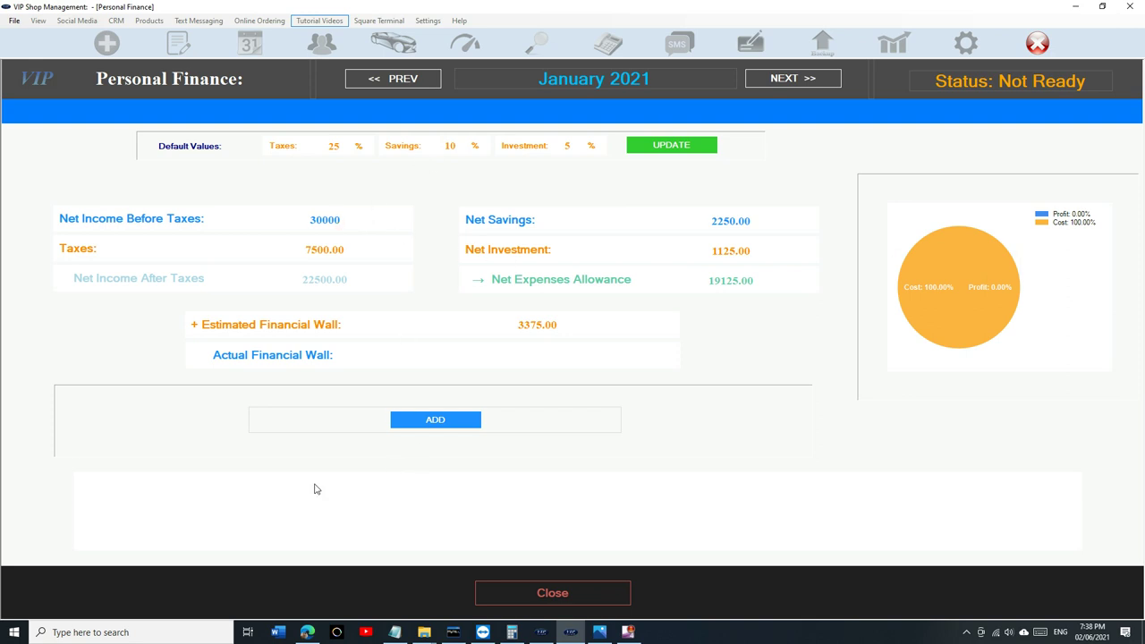
Step: Set the default savings percentage to 25% and update the default values
click(447, 145)
double_click(449, 145)
text(25)
click(630, 150)
click(650, 149)
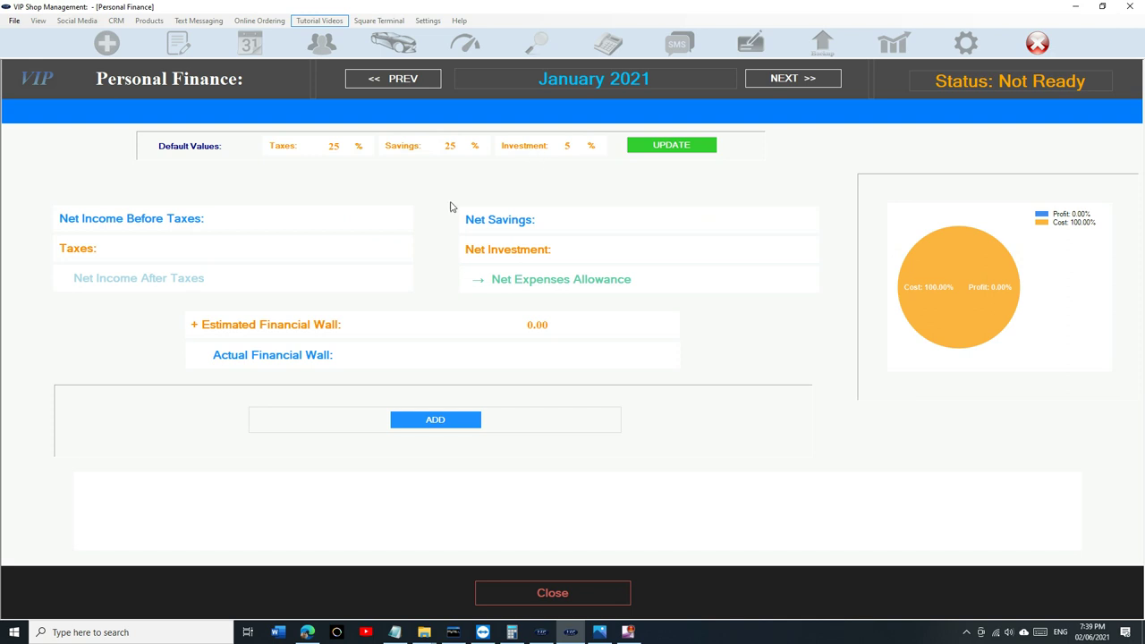
Step: Enter a net income before taxes of 30000 and check the net expenses allowance and estimated financial wall
click(328, 219)
text(3)
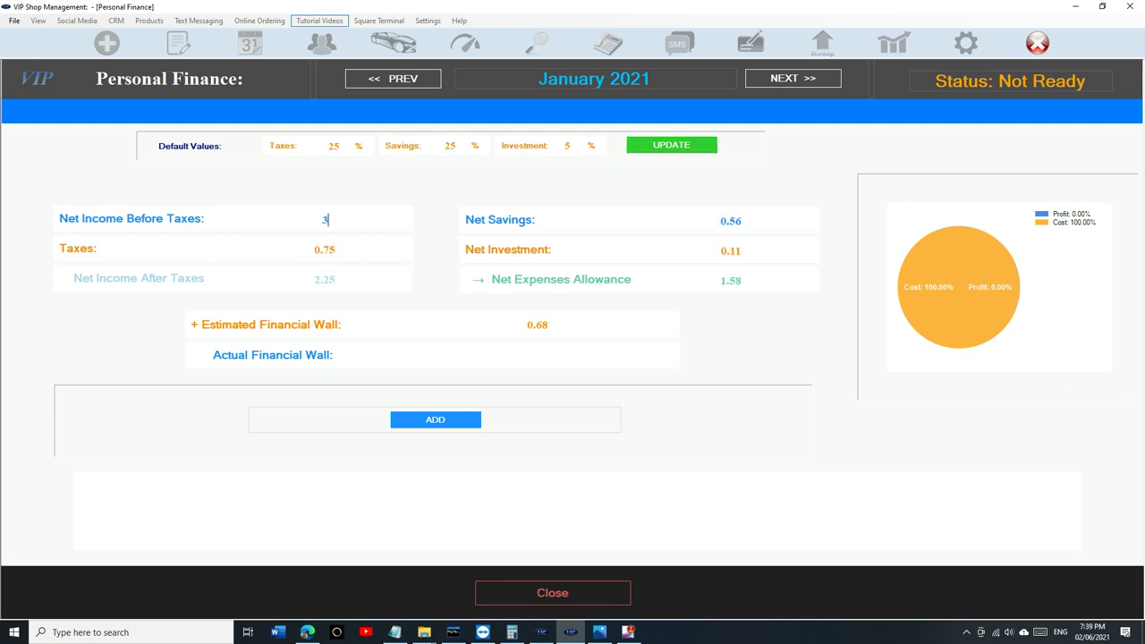
text(0000)
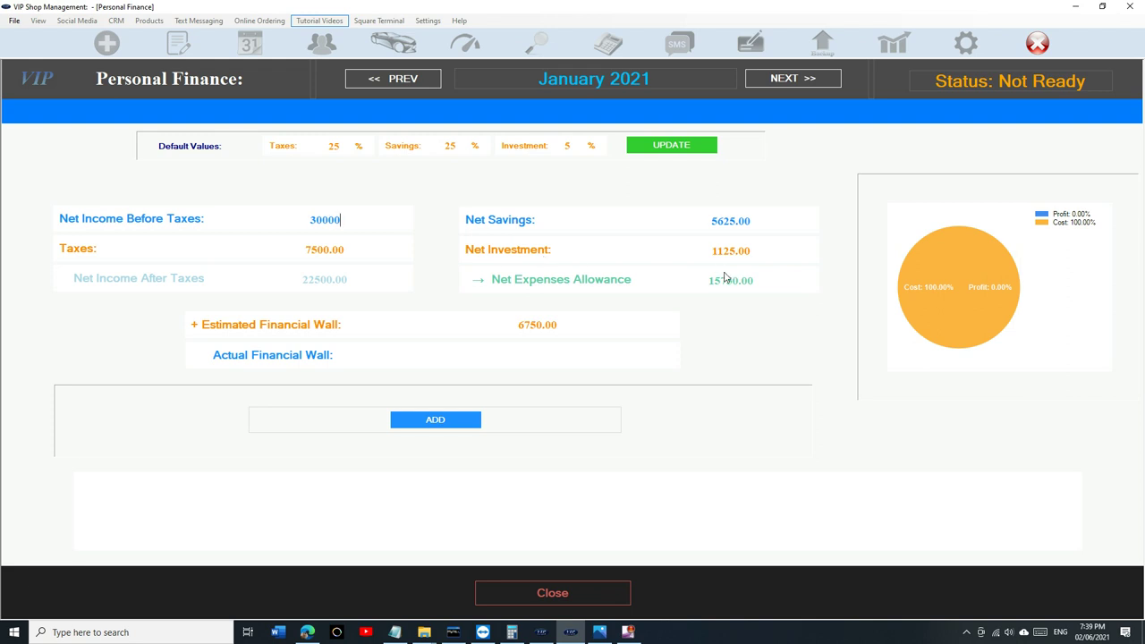
drag(710, 280, 743, 281)
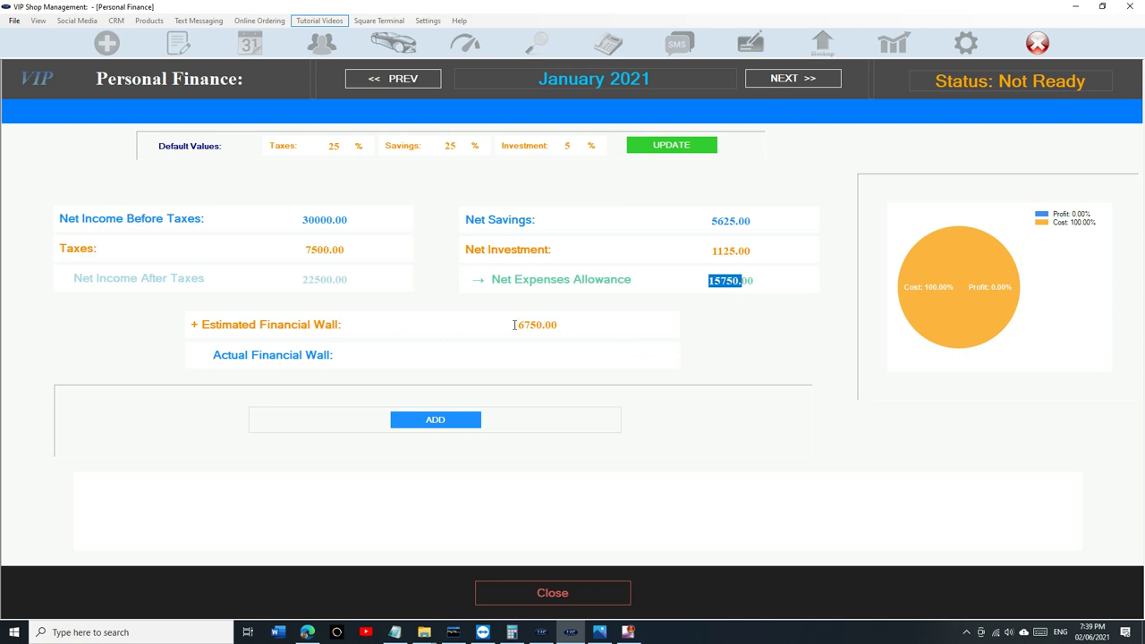
drag(516, 325, 563, 325)
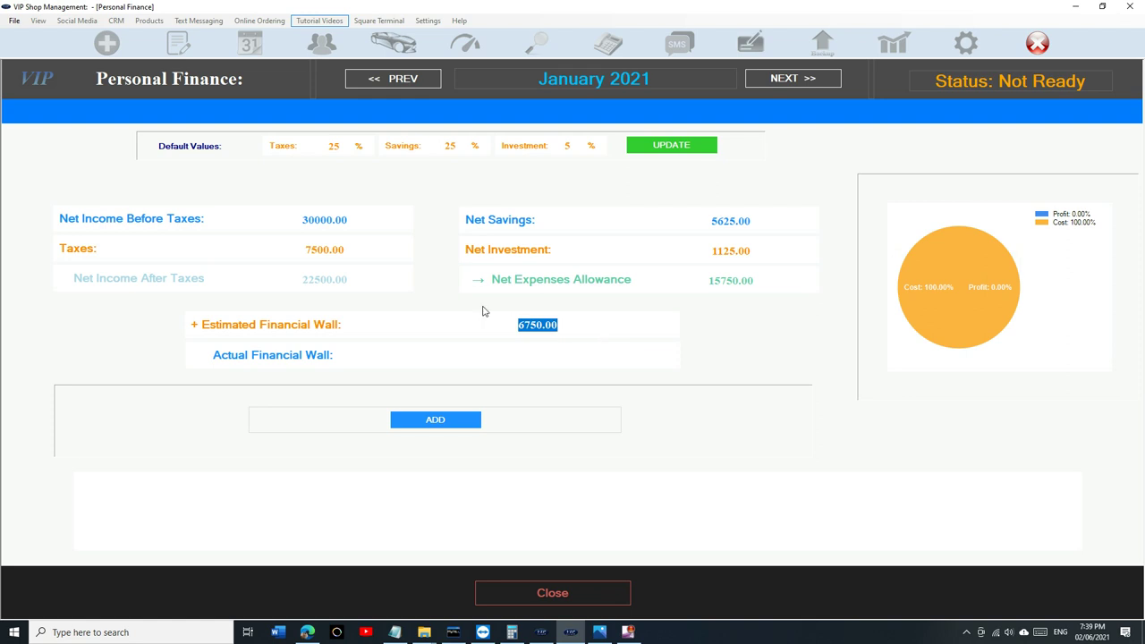
Step: Replace the net income before taxes with 100000
drag(380, 221, 238, 219)
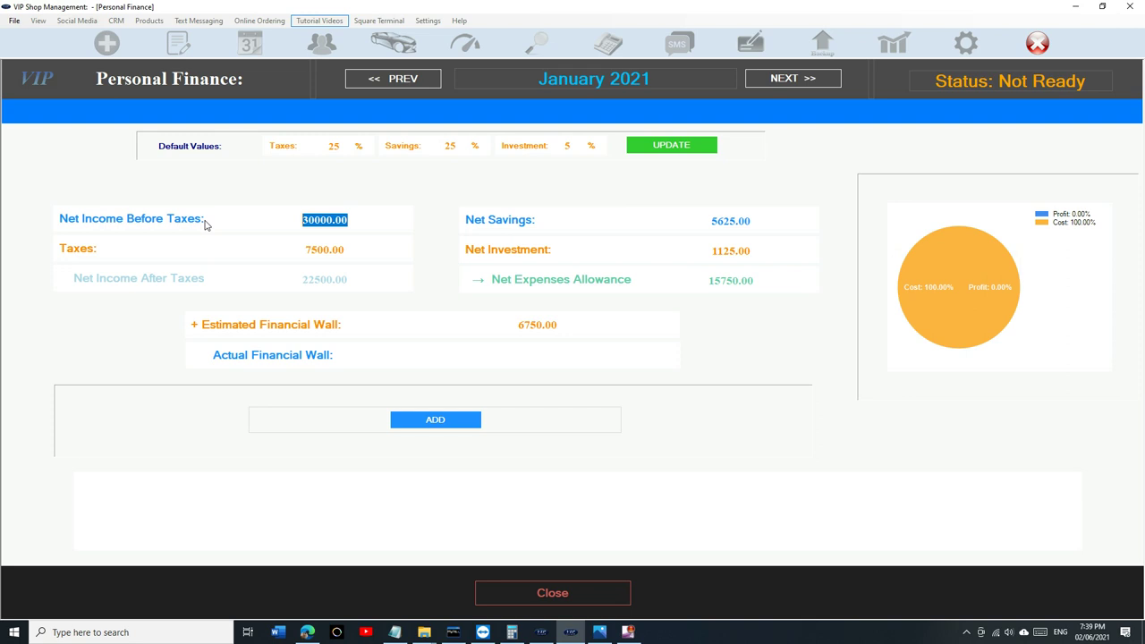
text(500)
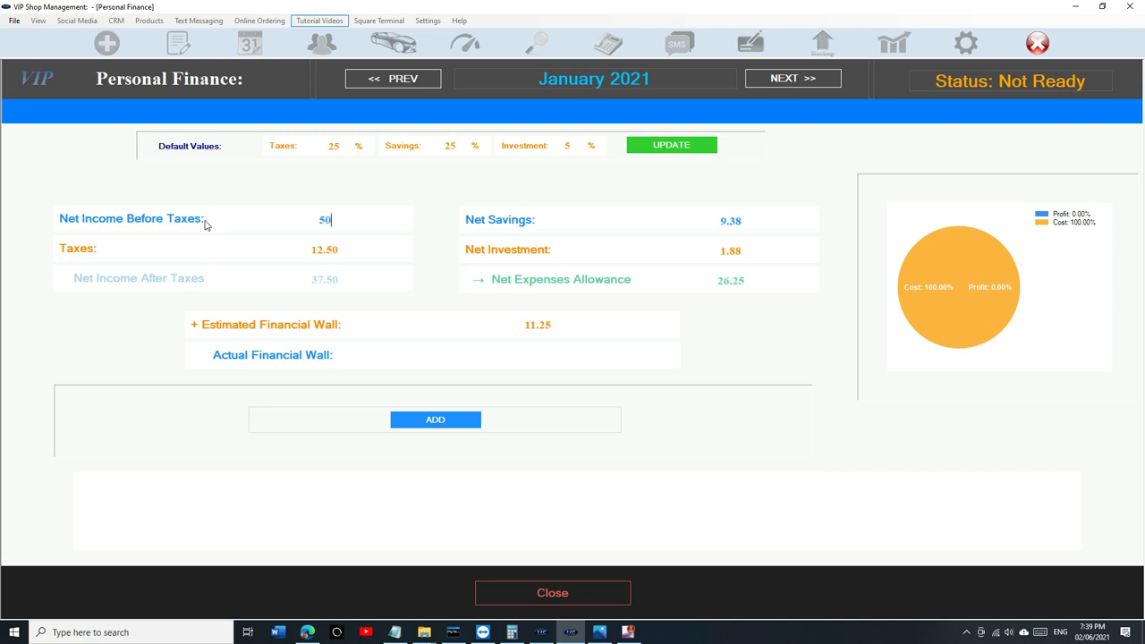
key(BackSpace)
key(BackSpace)
key(BackSpace)
text(100000)
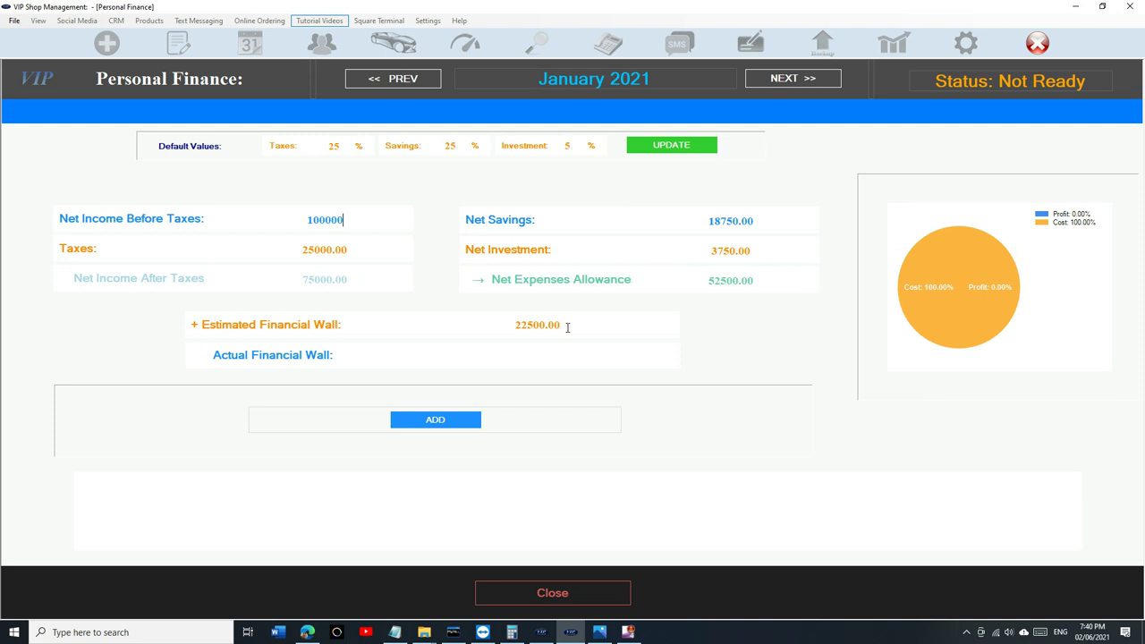
Step: Examine the estimated financial wall, view the 70/30 Rule chart in Photos, and return to Personal Finance
drag(567, 327, 533, 326)
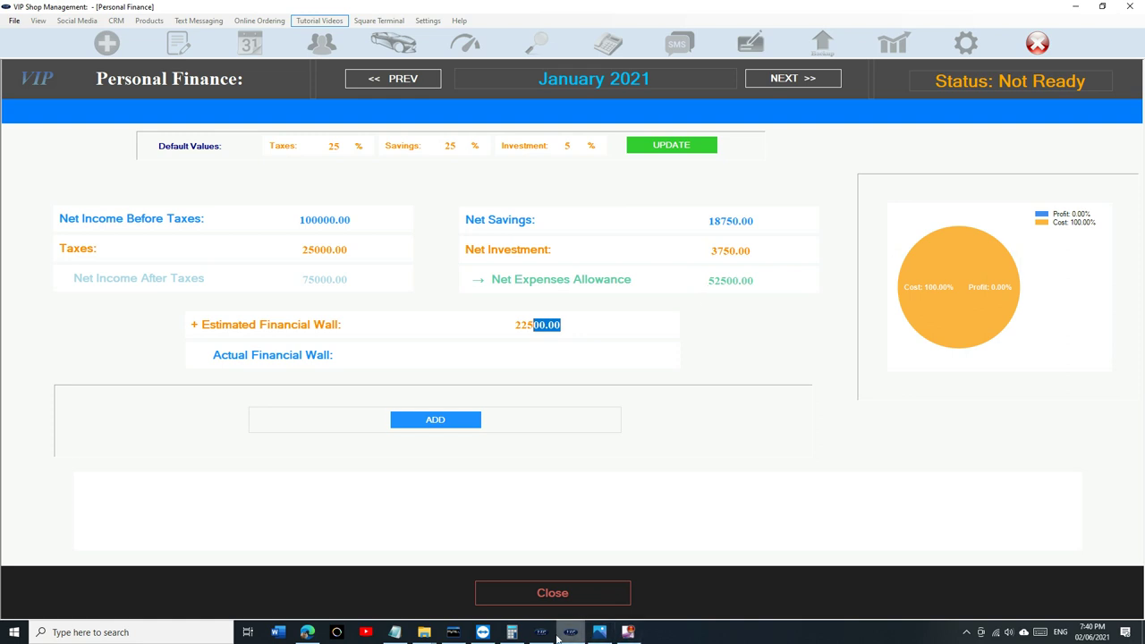
click(598, 631)
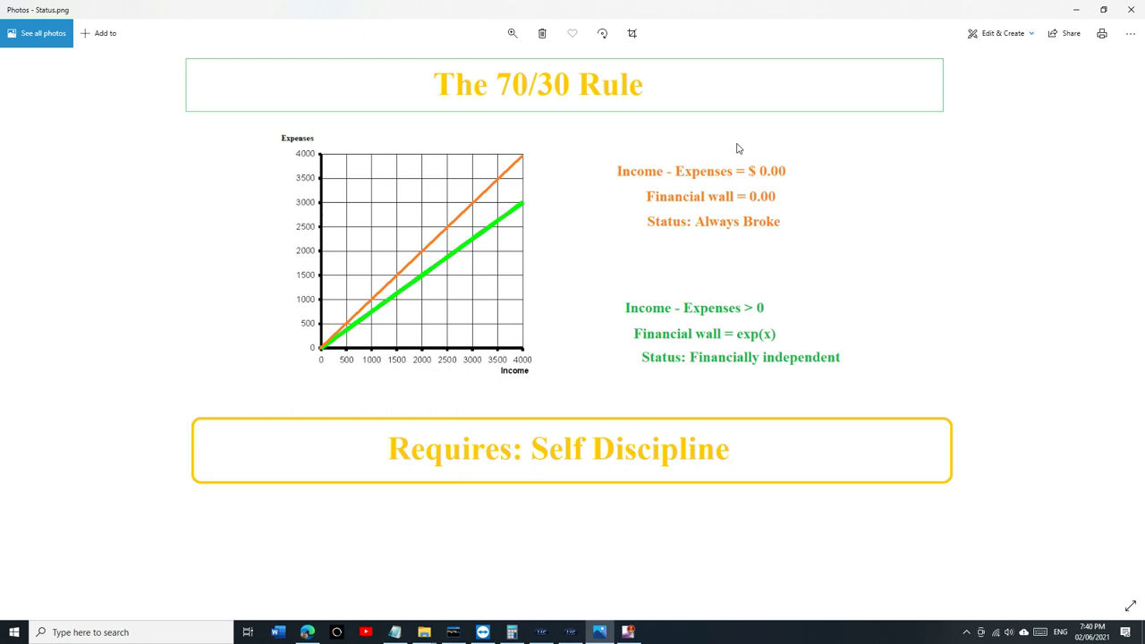
click(1076, 8)
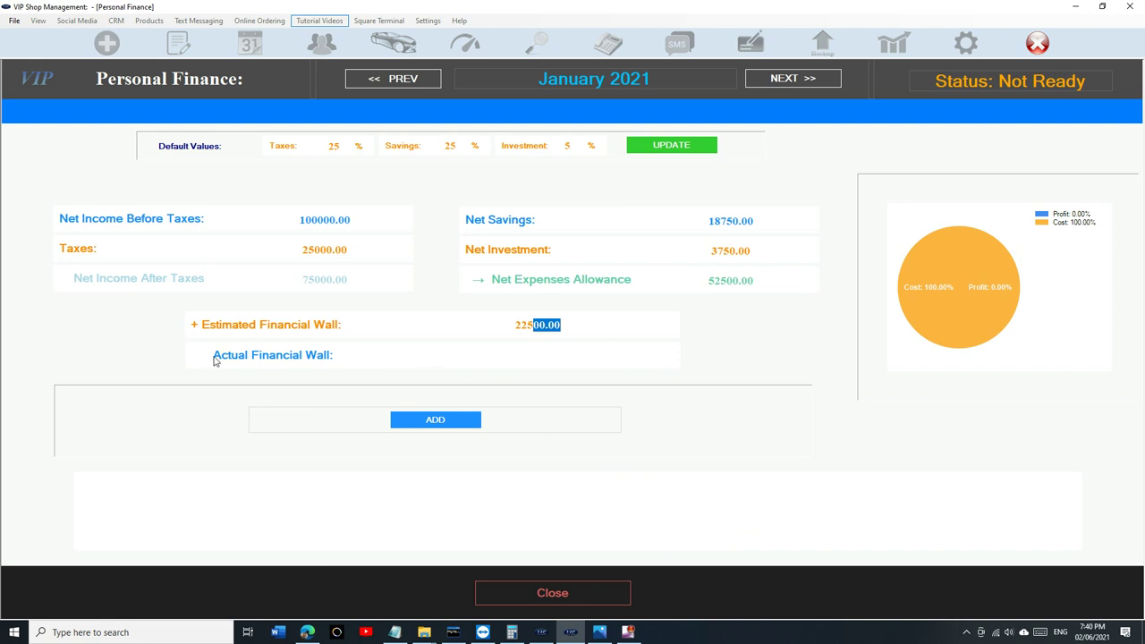
Step: Enter 2500000 as the actual financial wall and correct it to 60000
click(500, 357)
text(2500000)
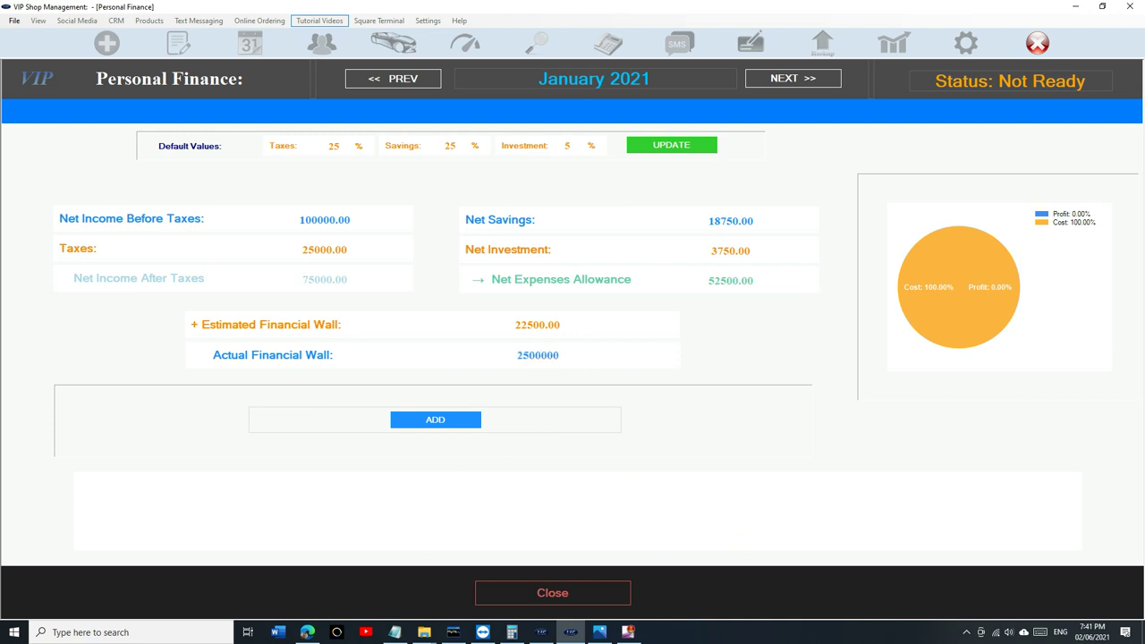
key(BackSpace)
key(BackSpace)
key(BackSpace)
key(BackSpace)
key(BackSpace)
key(BackSpace)
key(BackSpace)
text(60000)
key(Tab)
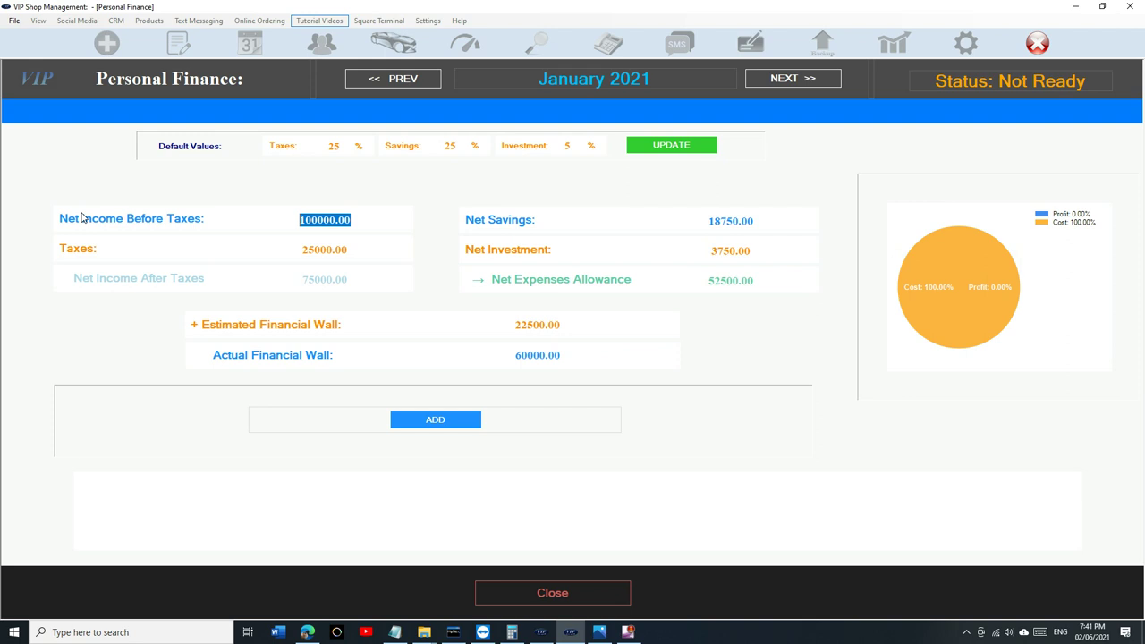
Step: Set net income before taxes to 3000 and the actual financial wall to 10000, and add the January 2021 entry
text(30000)
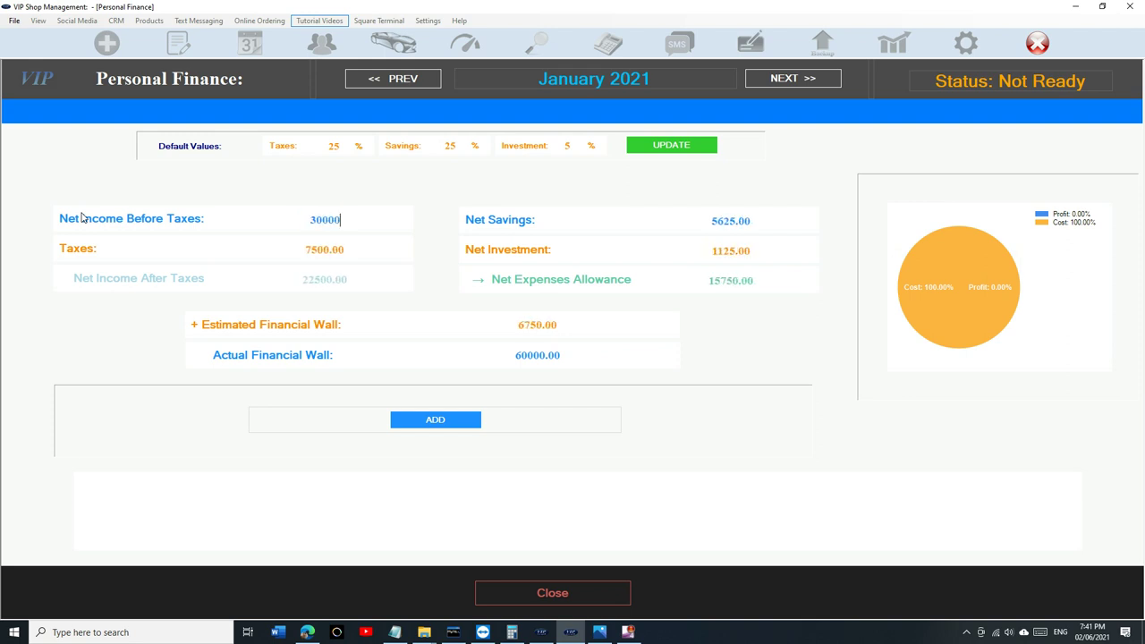
key(BackSpace)
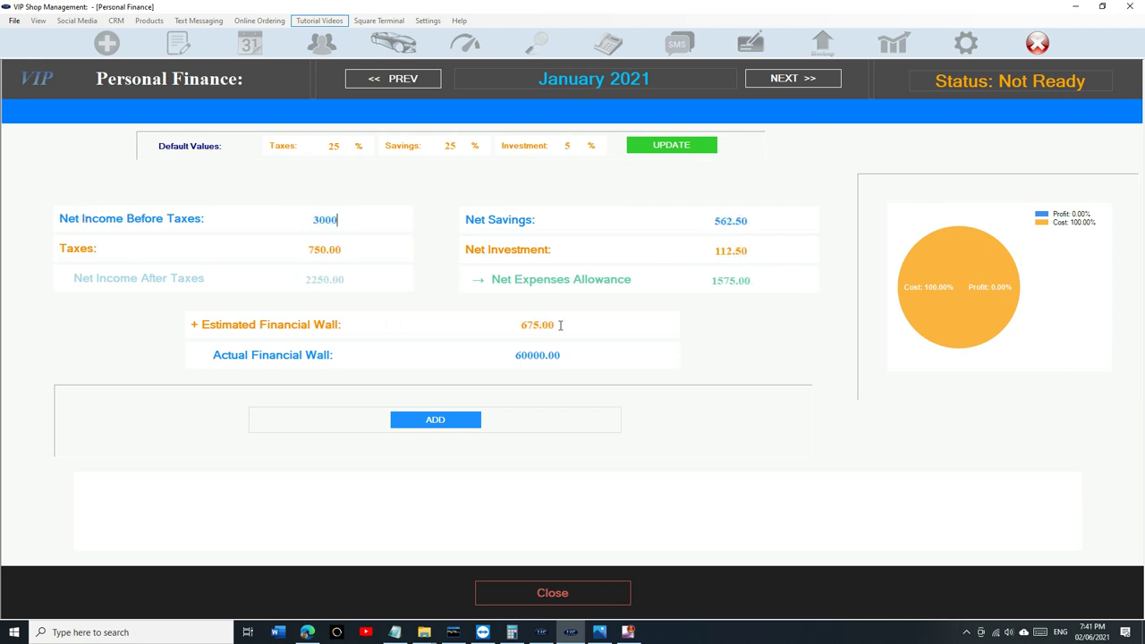
click(575, 353)
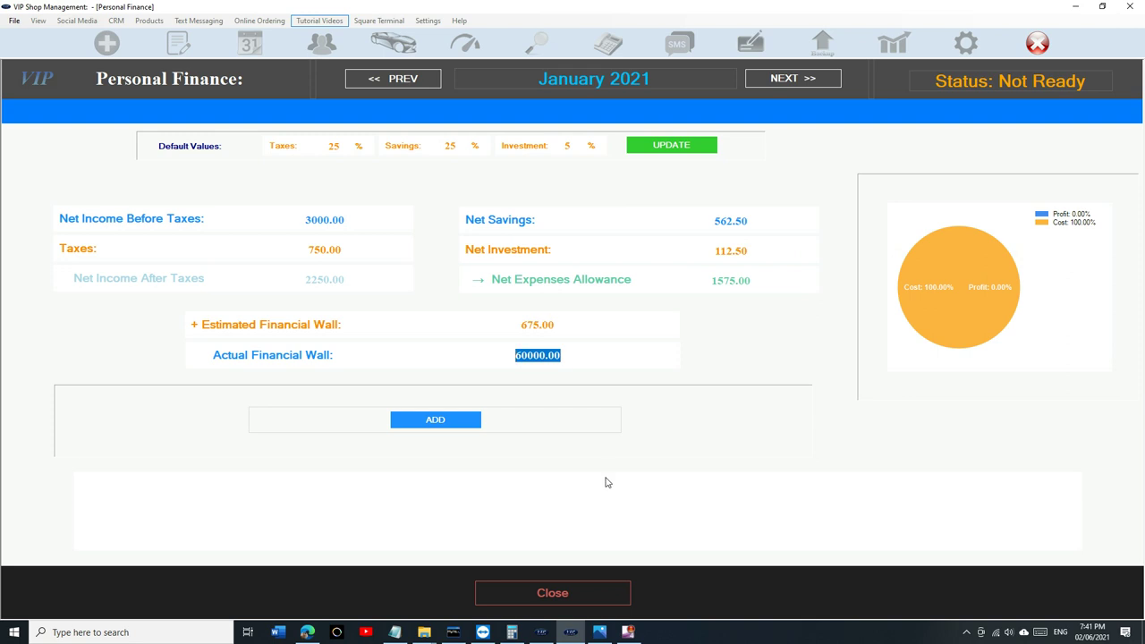
text(10000)
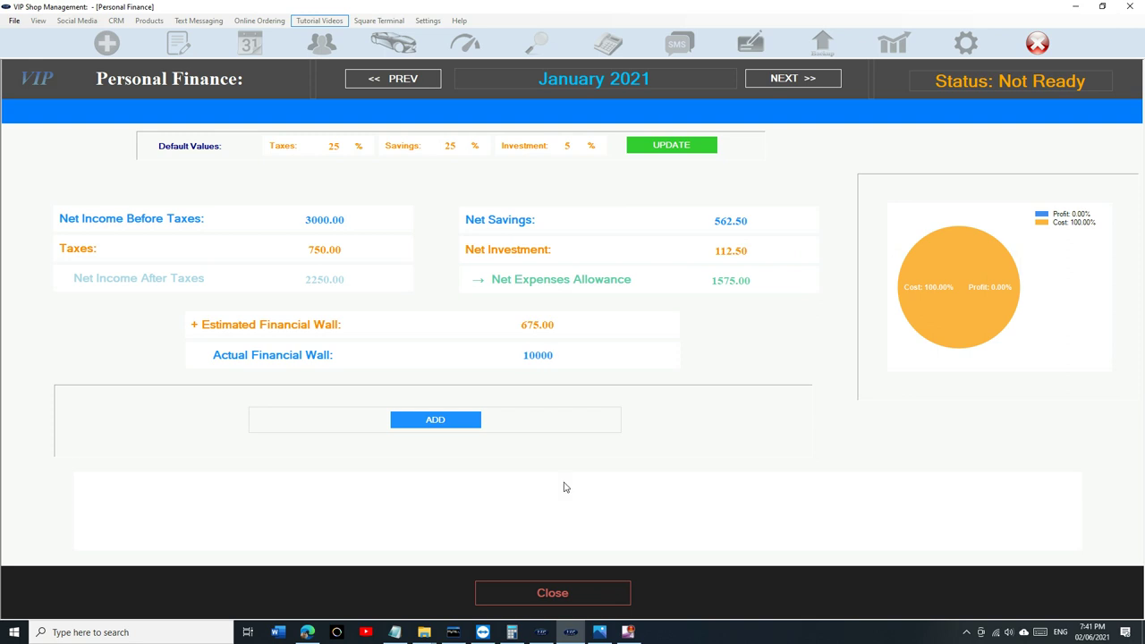
click(462, 428)
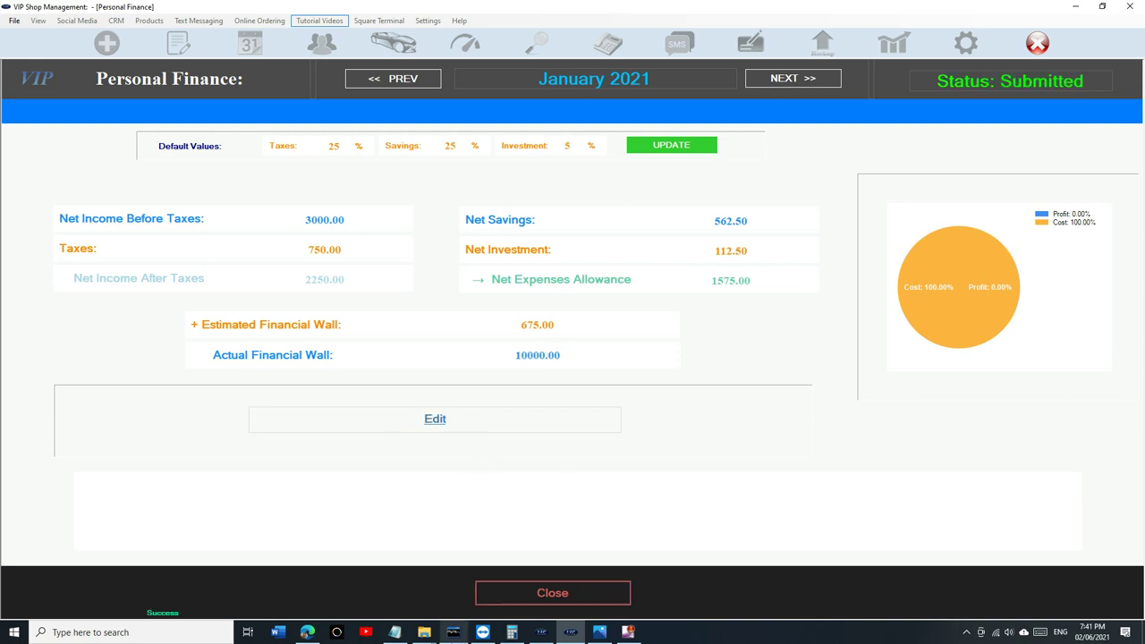
Step: Close Personal Finance and reopen it through the Balance Sheet
click(492, 587)
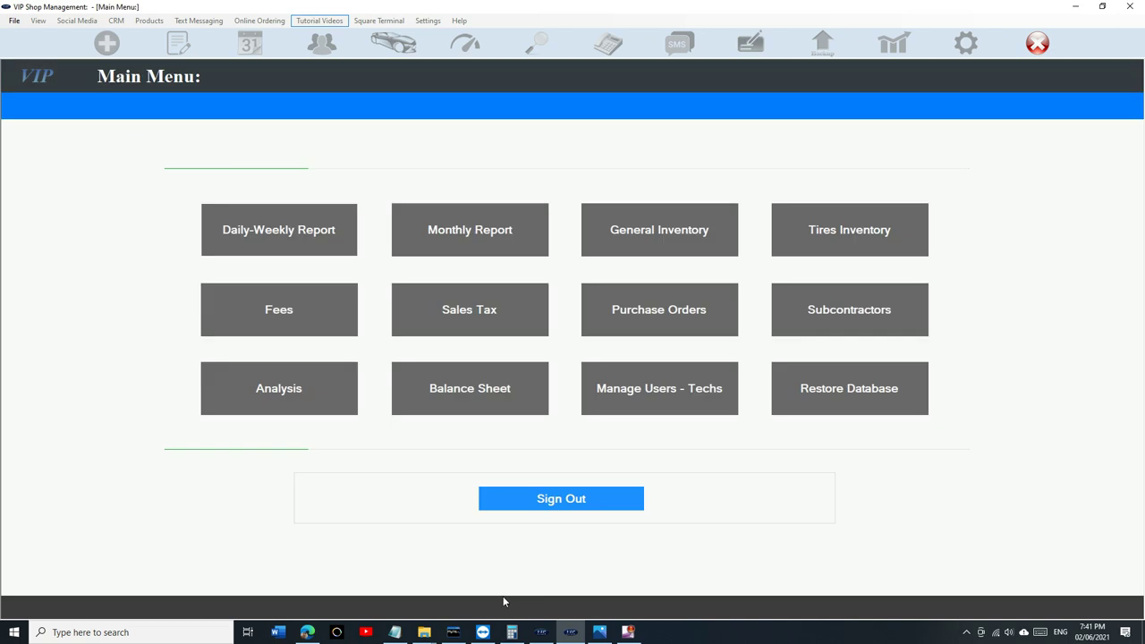
click(505, 389)
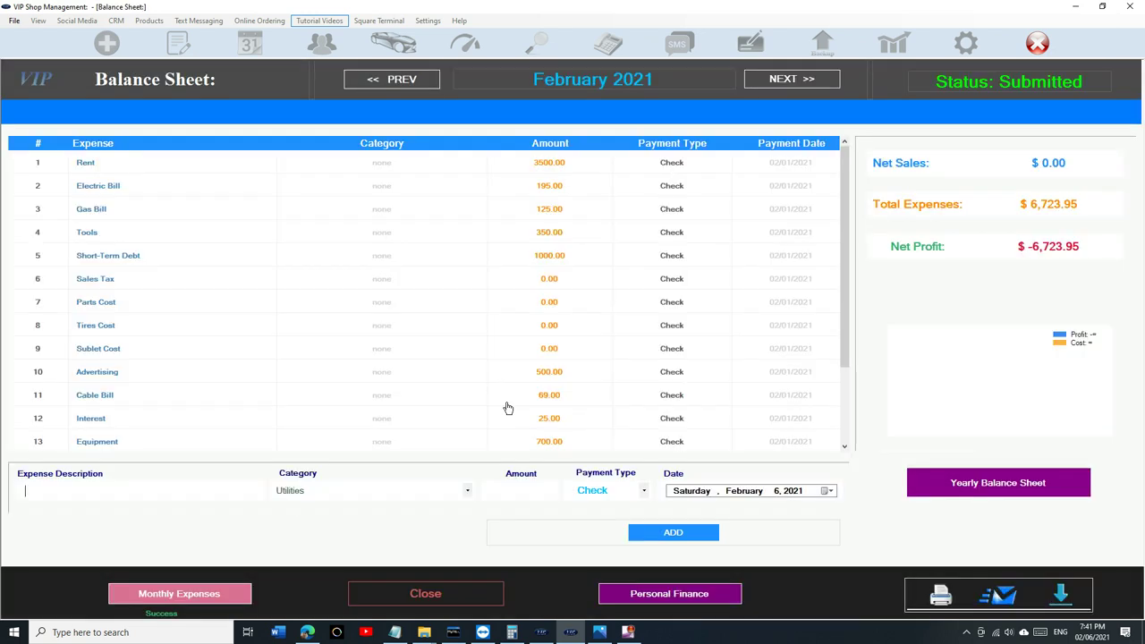
click(669, 594)
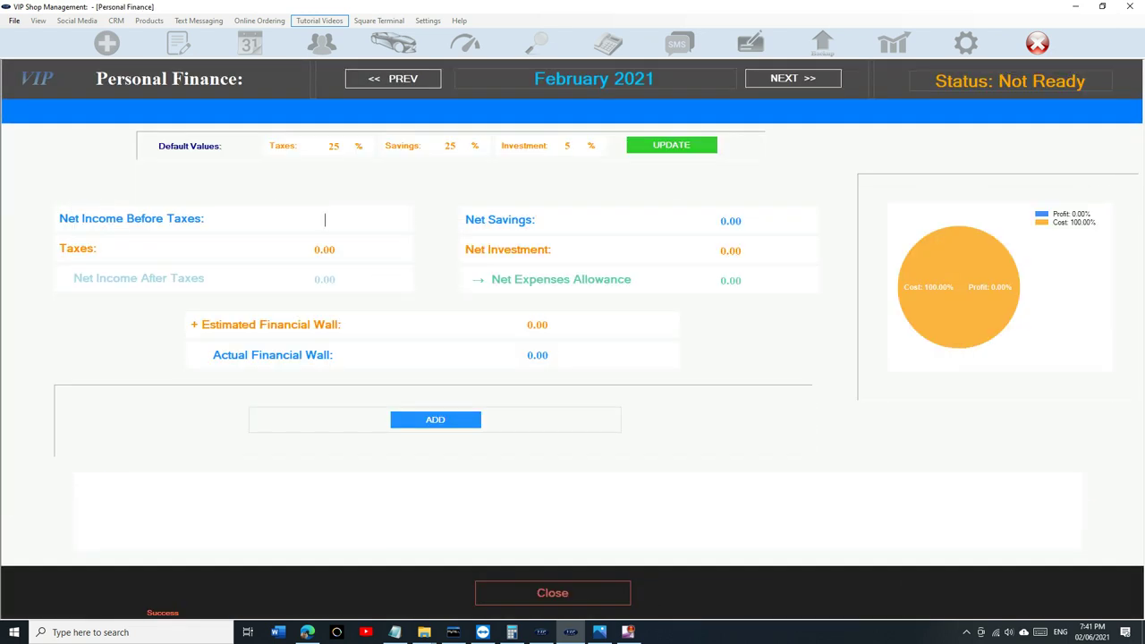
Step: Review the January 2021 and February 2021 personal finance entries and return to January 2021
click(382, 82)
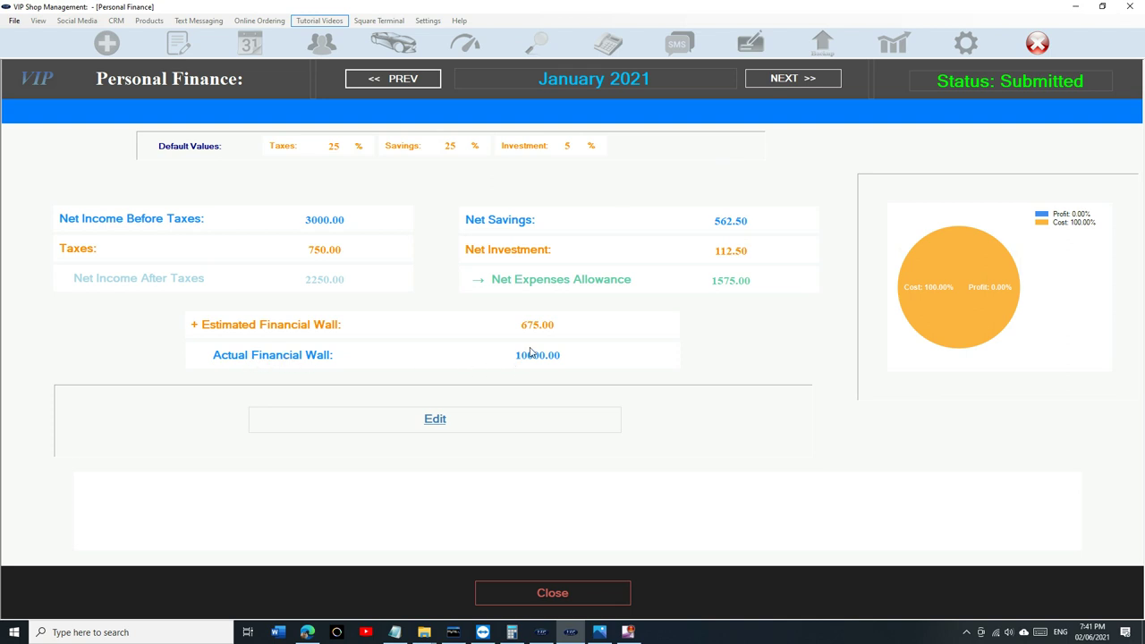
click(776, 81)
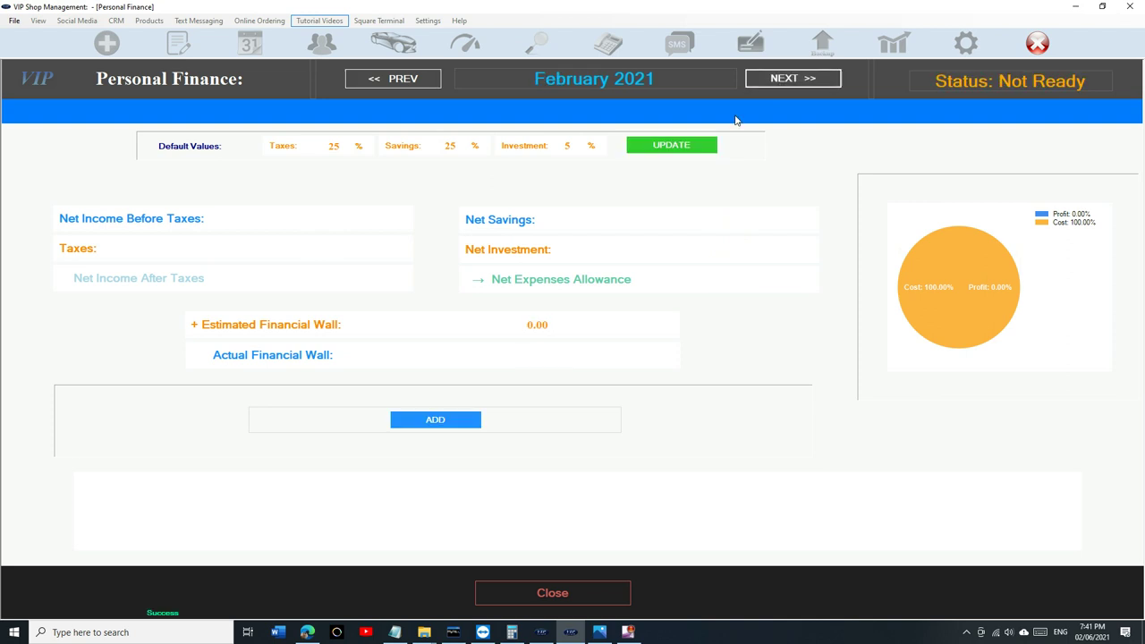
click(394, 84)
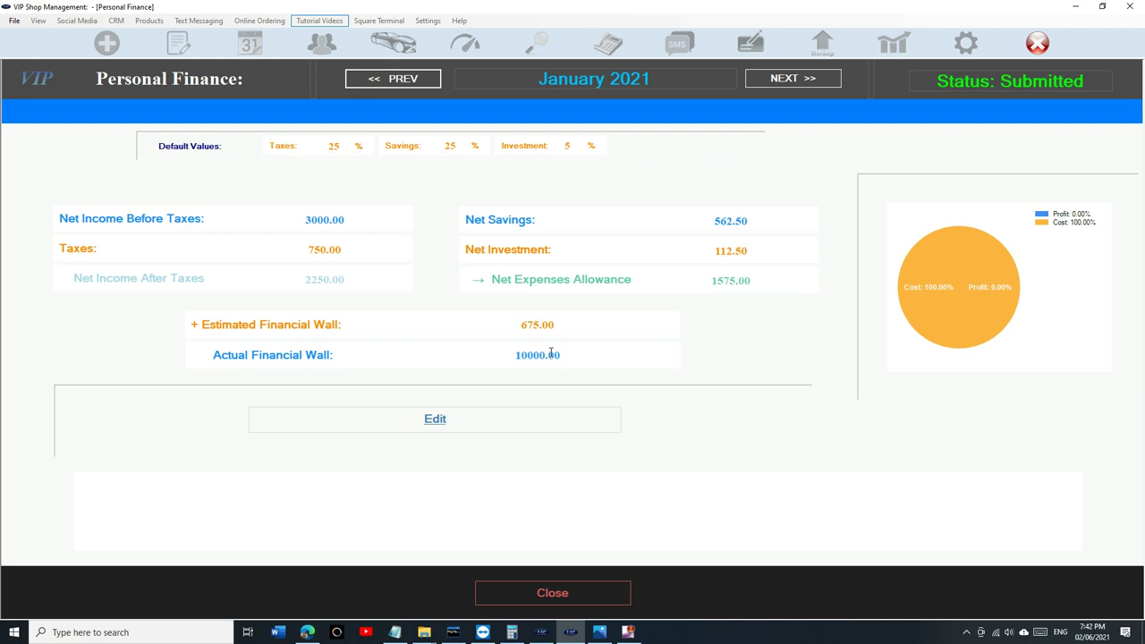
Step: Add the February 2021 entry with net income before taxes of 5000 and an actual financial wall of 12000
click(774, 81)
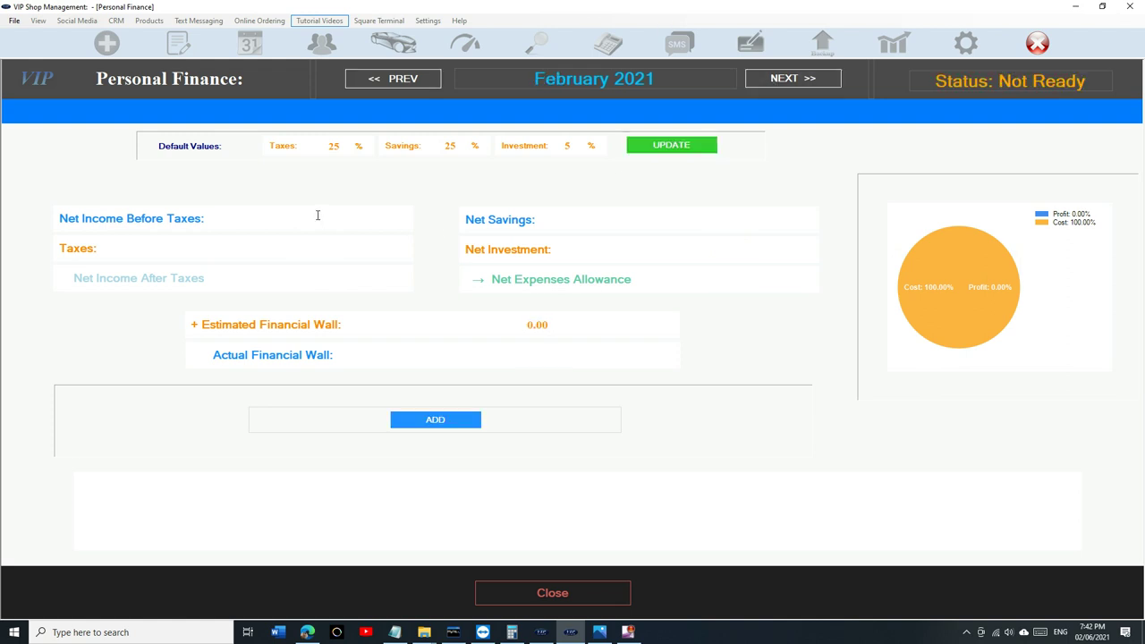
text(5000)
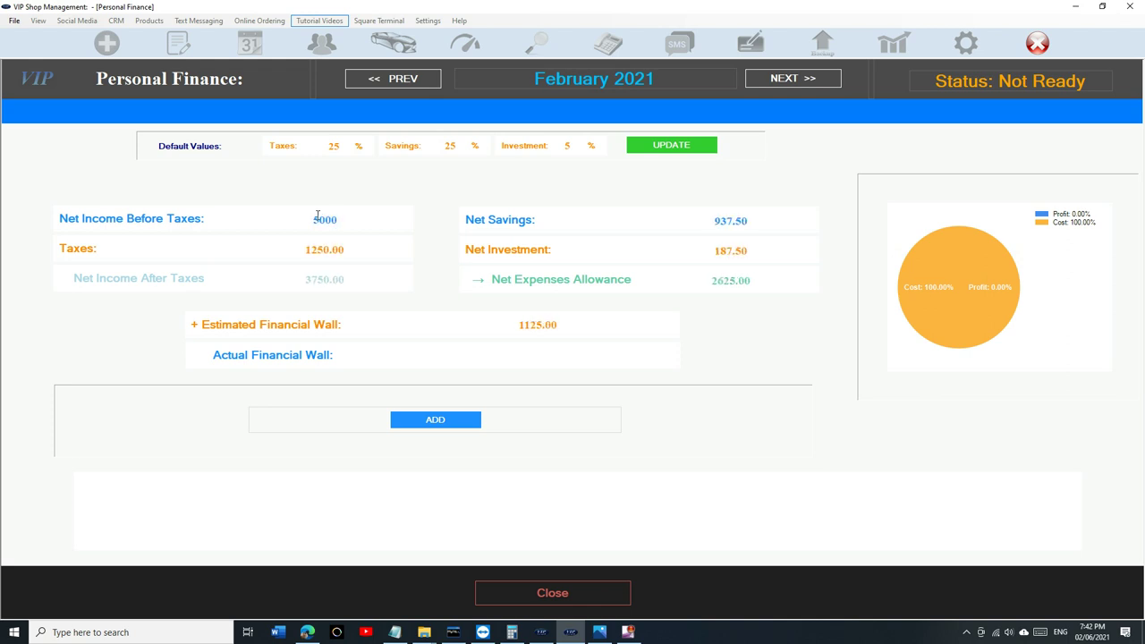
click(539, 357)
text(12000)
click(451, 425)
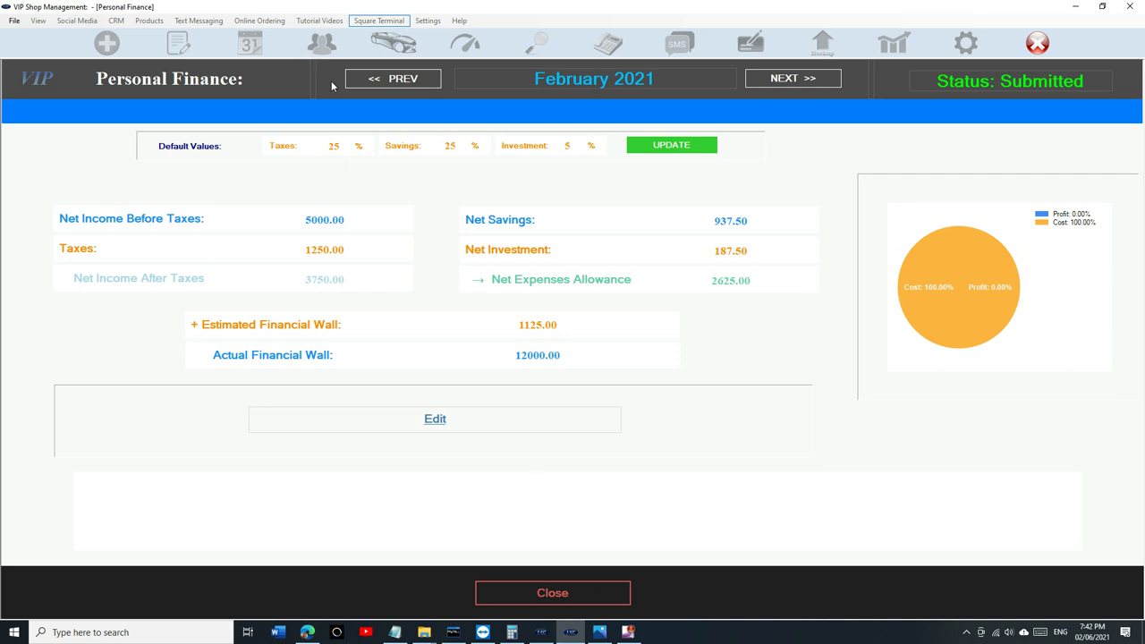
Step: Compare the January 2021 and February 2021 entries, and view the 70/30 rule chart in Photos before returning to Personal Finance
click(367, 79)
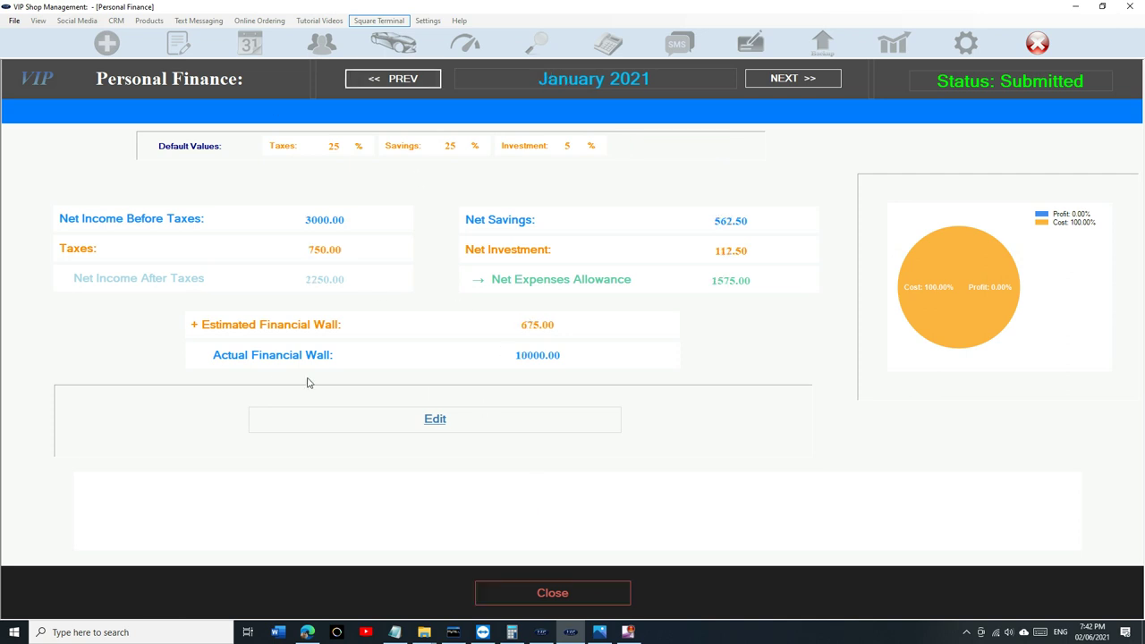
click(787, 79)
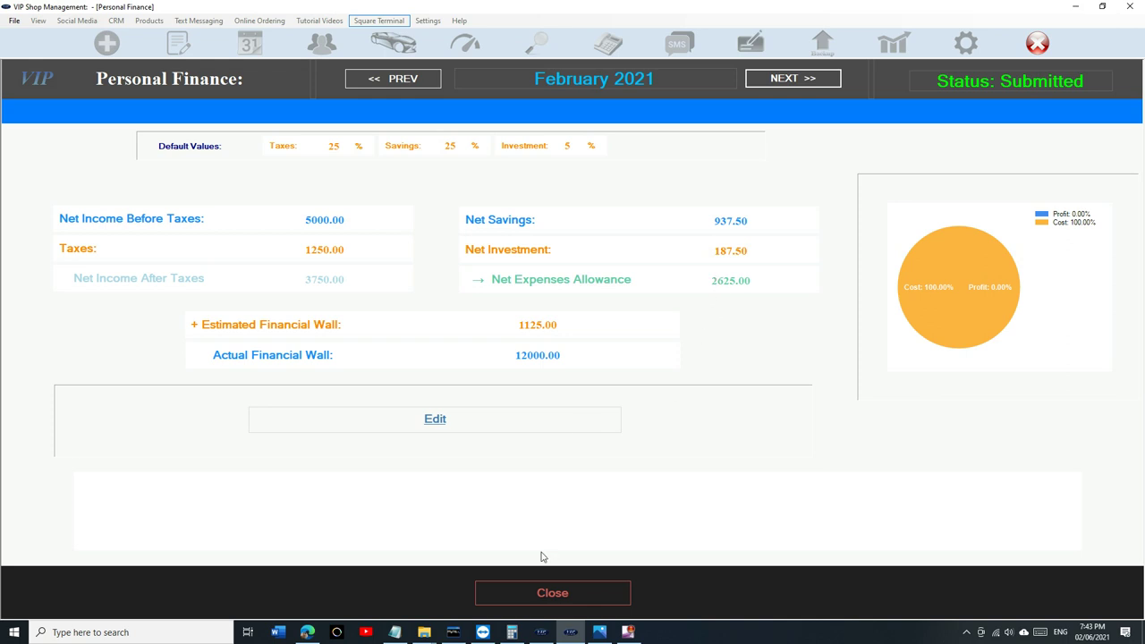
click(599, 632)
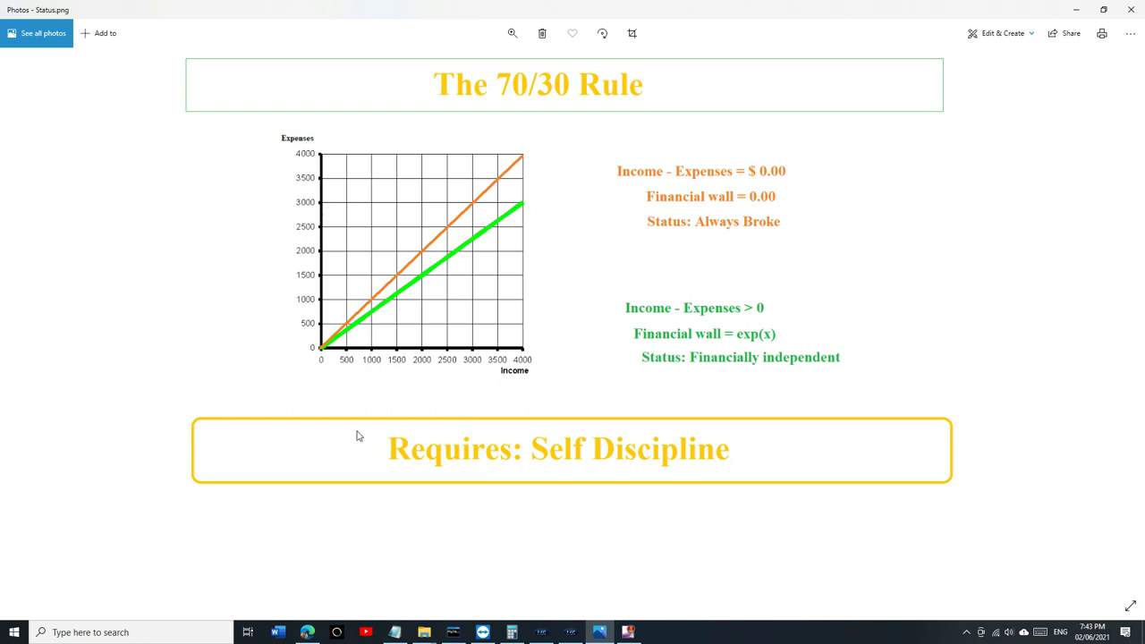
click(1075, 9)
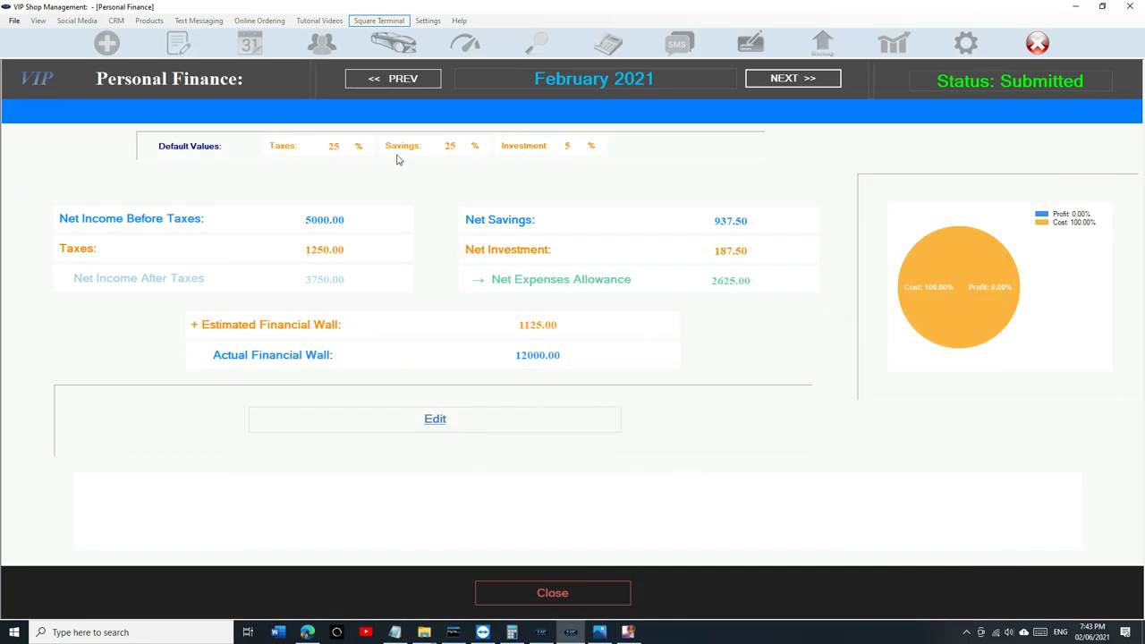